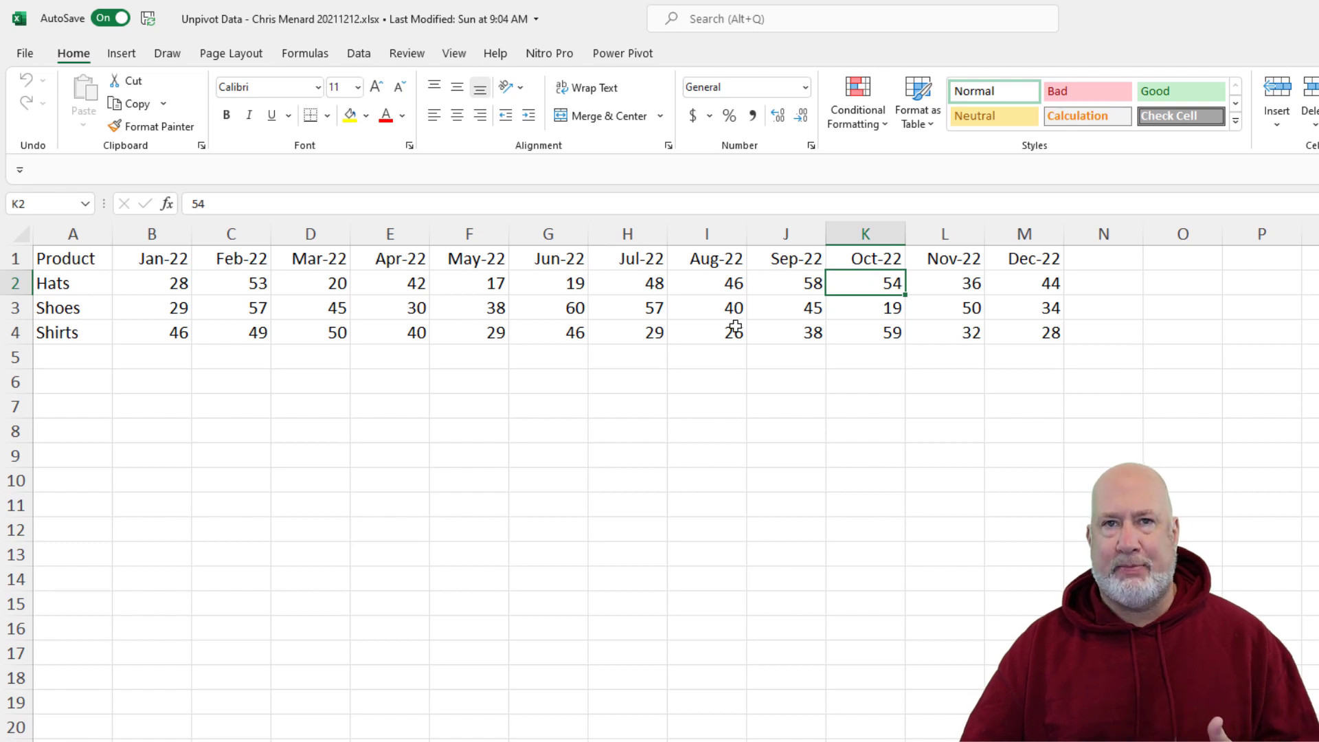
Convert the Hats, Shoes and Shirts sales range A1:M4 into a table with a header row.
left_click(408, 307)
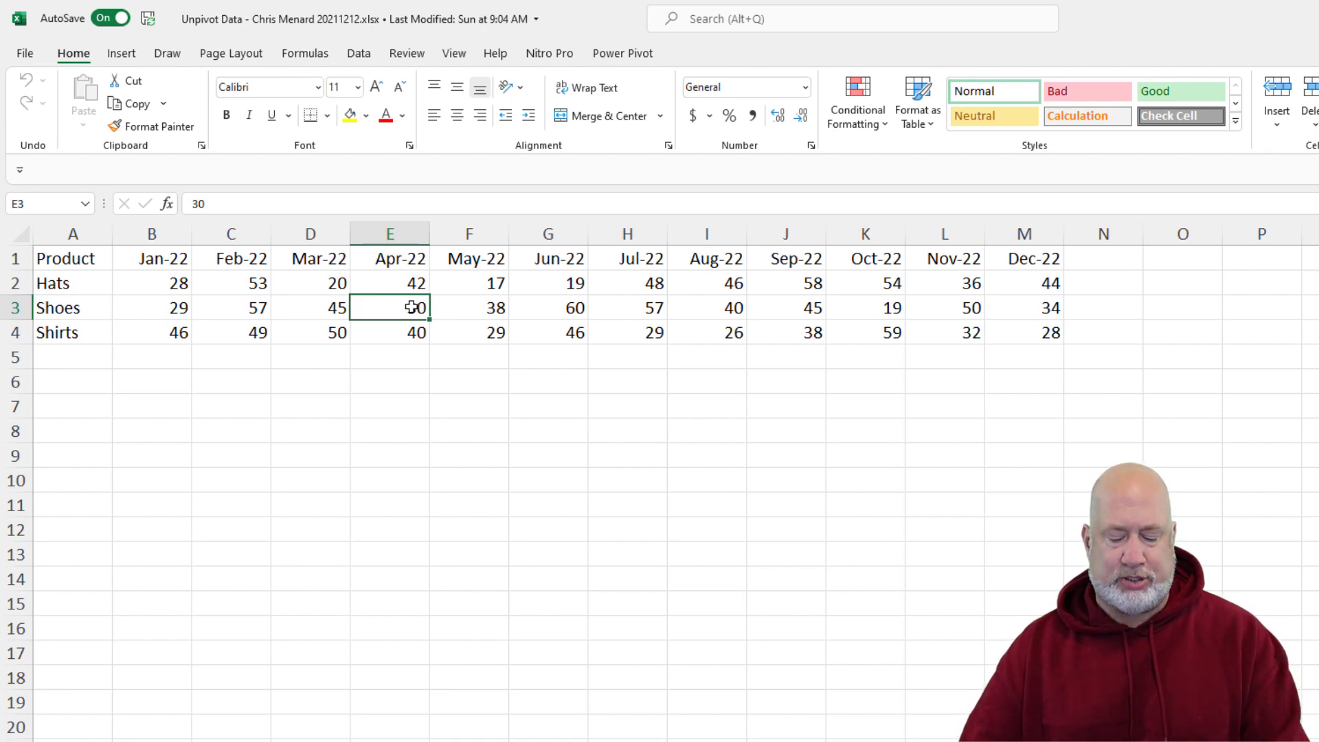
key("ctrl+t")
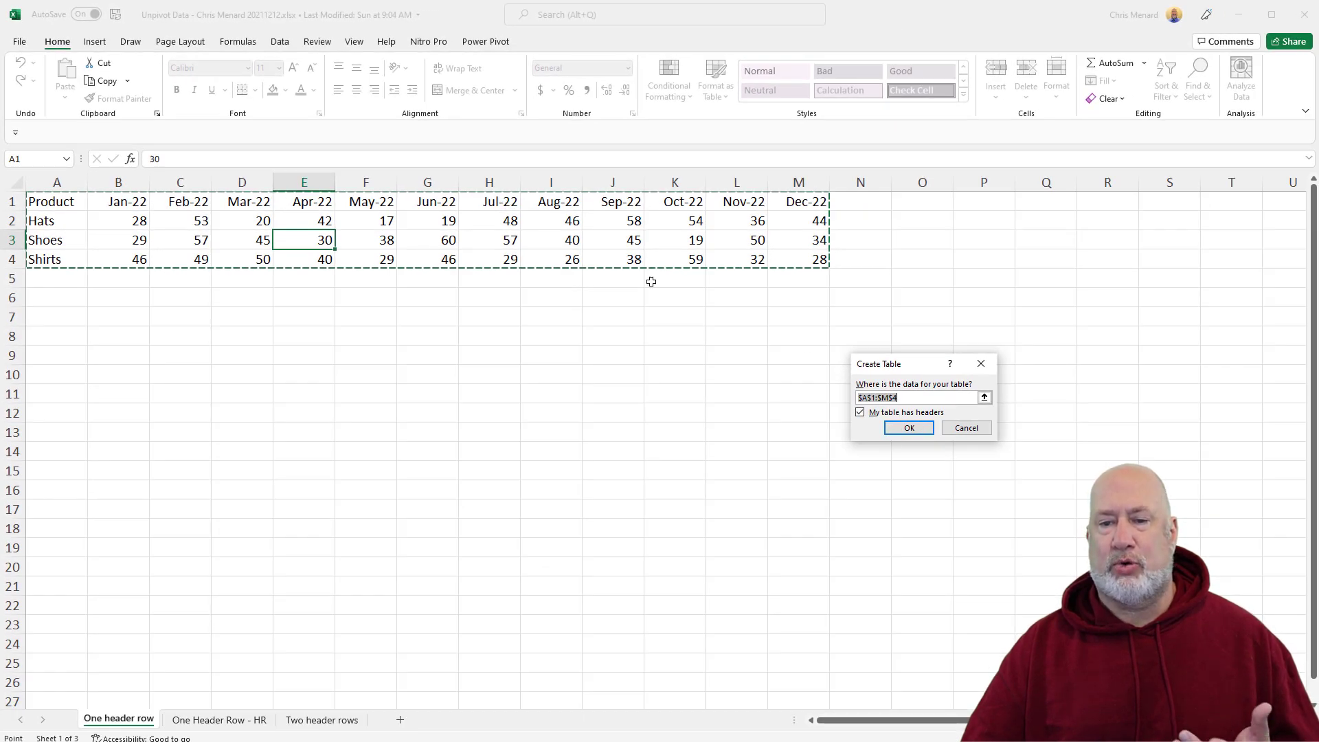
left_click(908, 428)
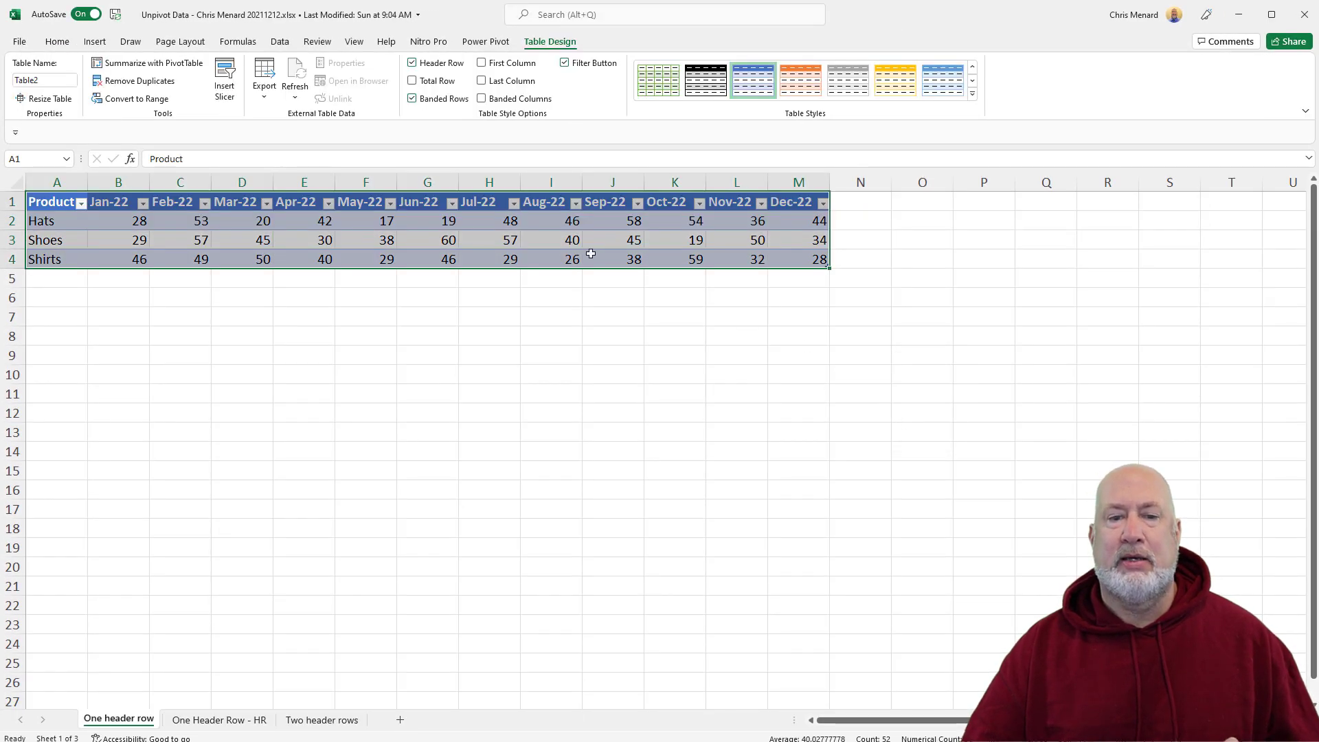
left_click(530, 222)
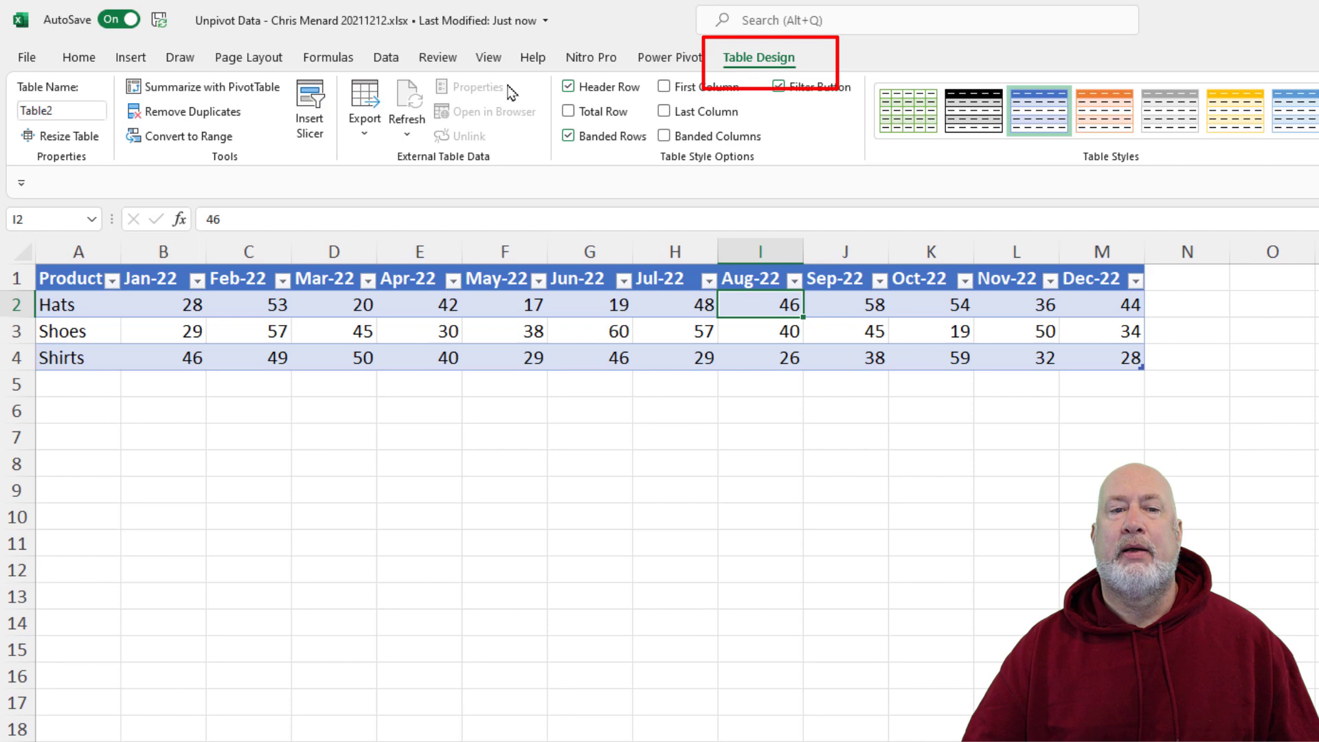
left_click(386, 58)
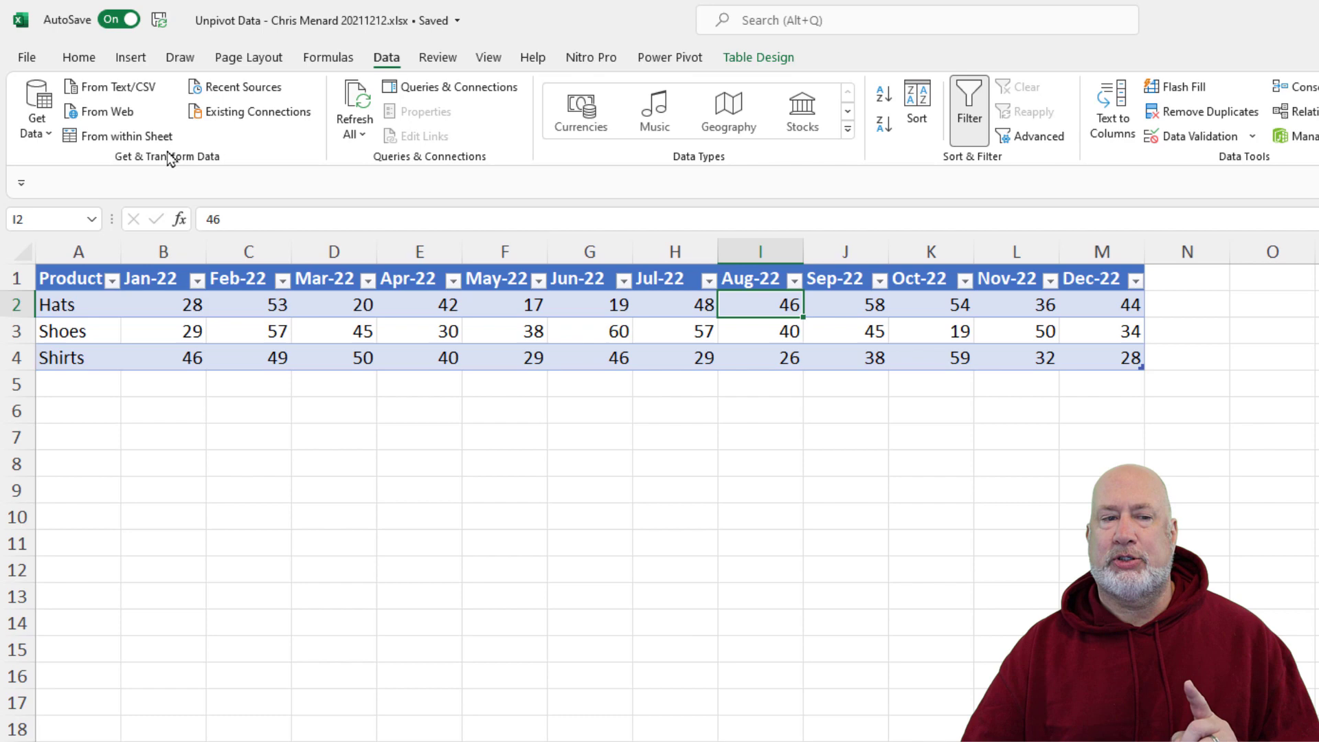
Send the sales table to Power Query Editor as new query Table2 using From Table/Range.
left_click(127, 136)
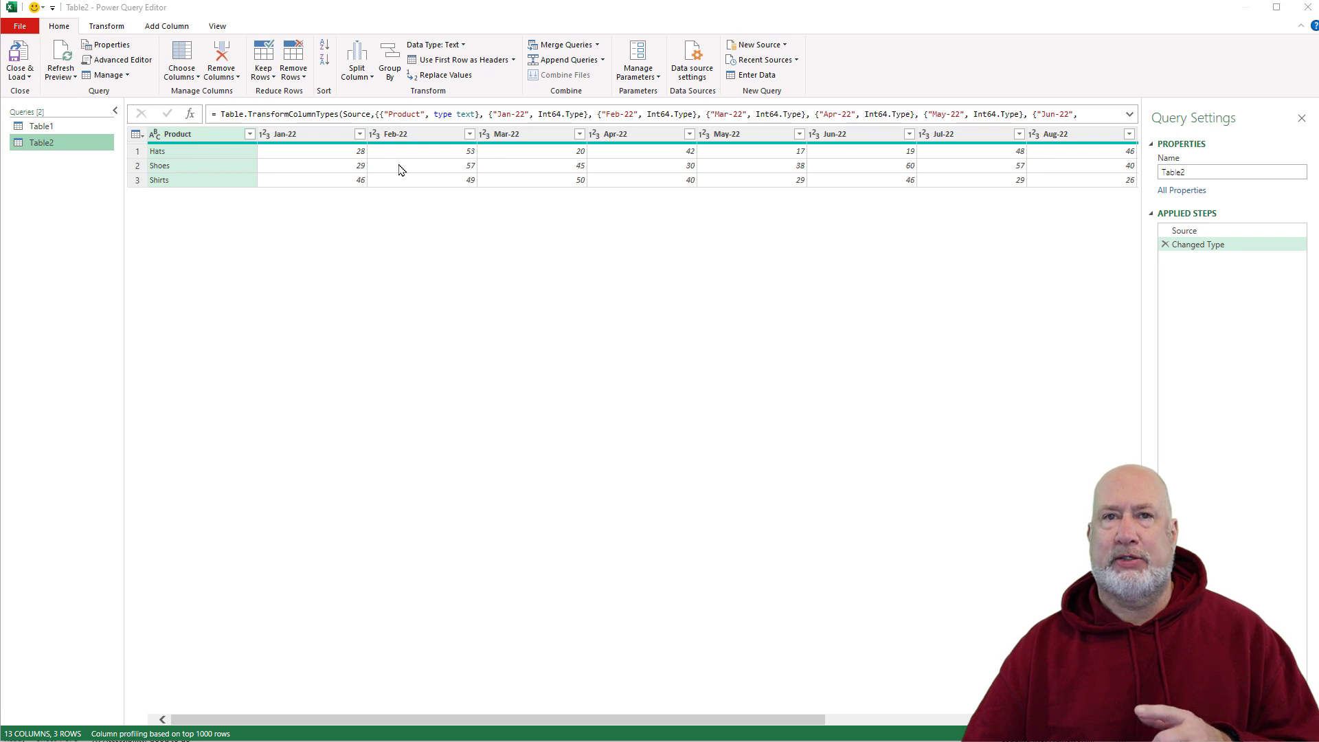
right_click(219, 137)
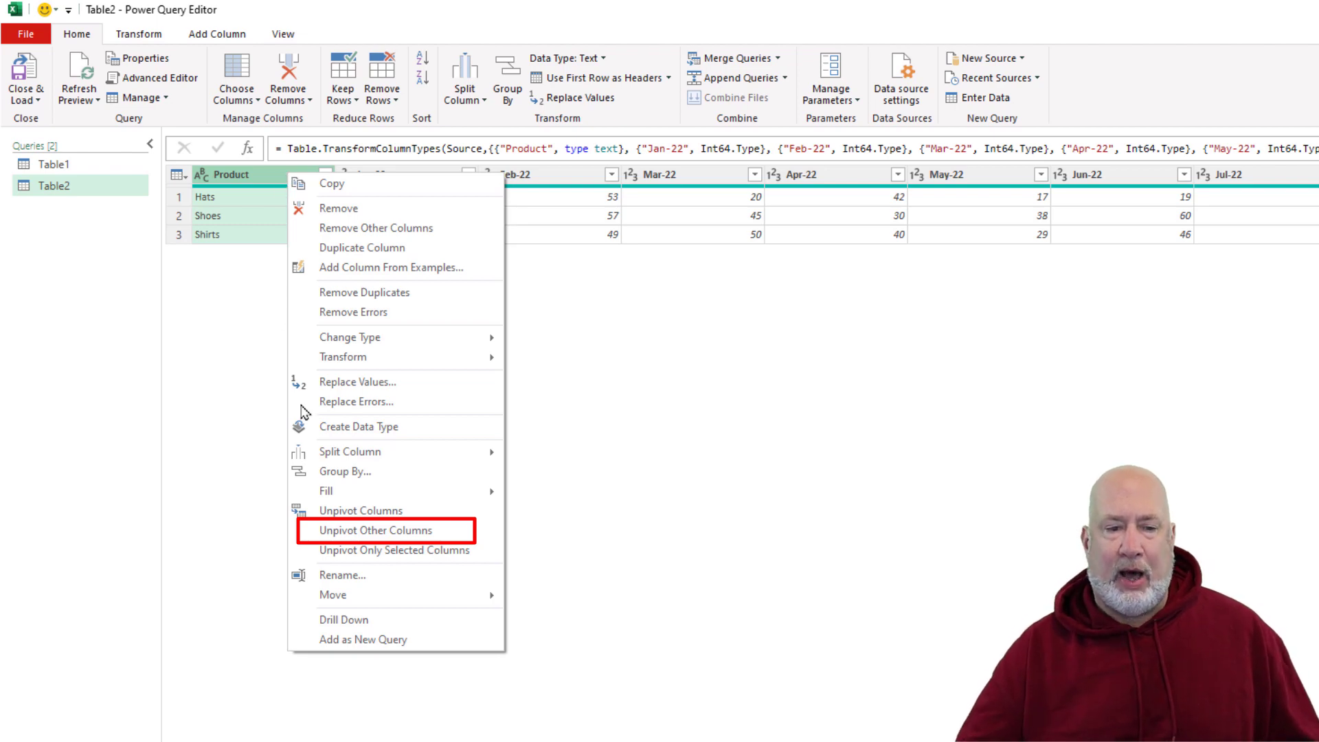
left_click(361, 537)
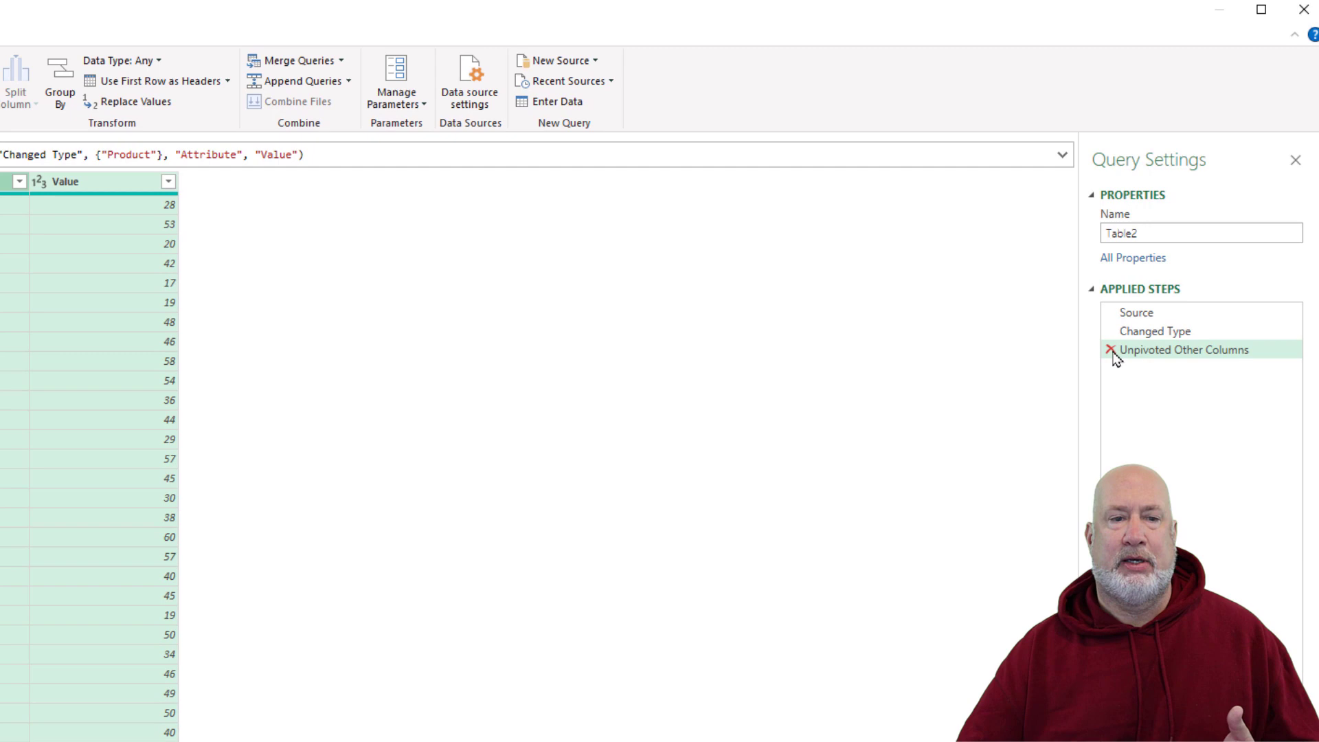
left_click(1111, 350)
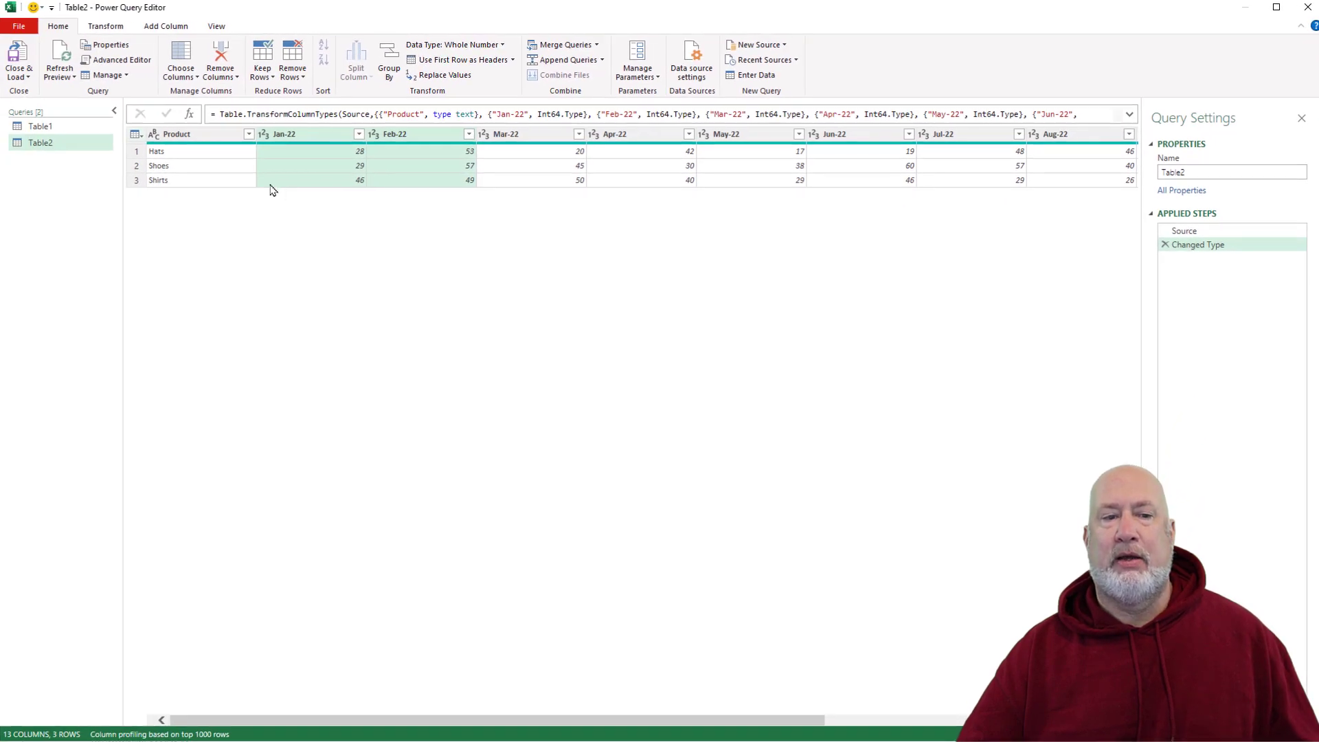
Unpivot the Jan-22 through Dec-22 columns into 36 Product/Attribute/Value rows.
left_click(215, 134)
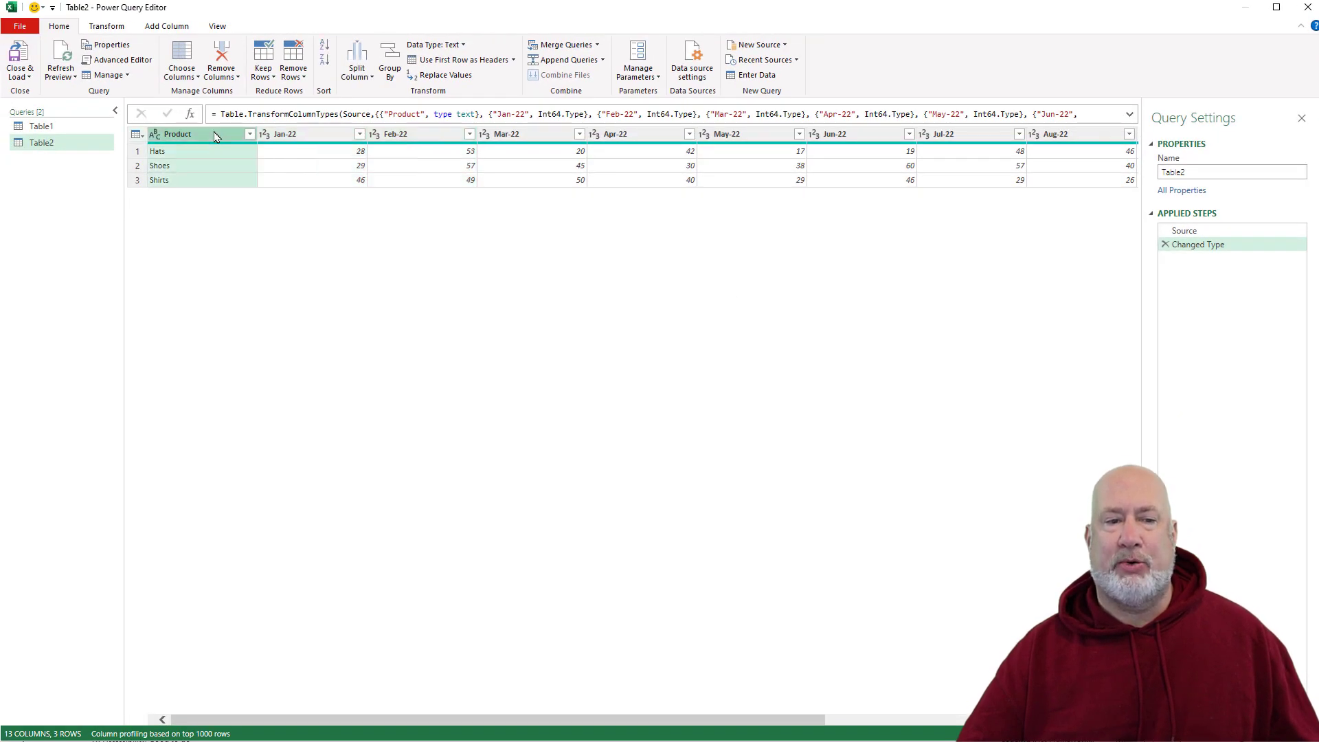
left_click(293, 135)
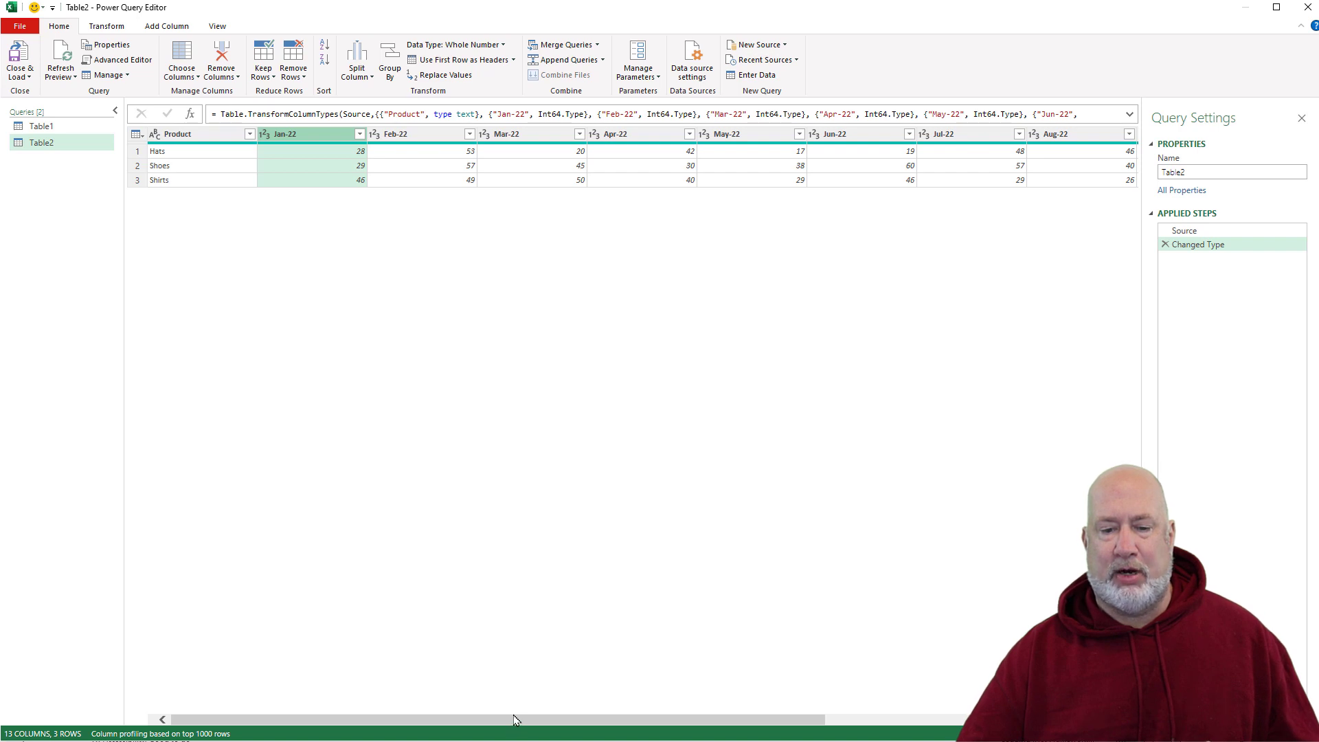
left_click_drag(810, 729, 1099, 687)
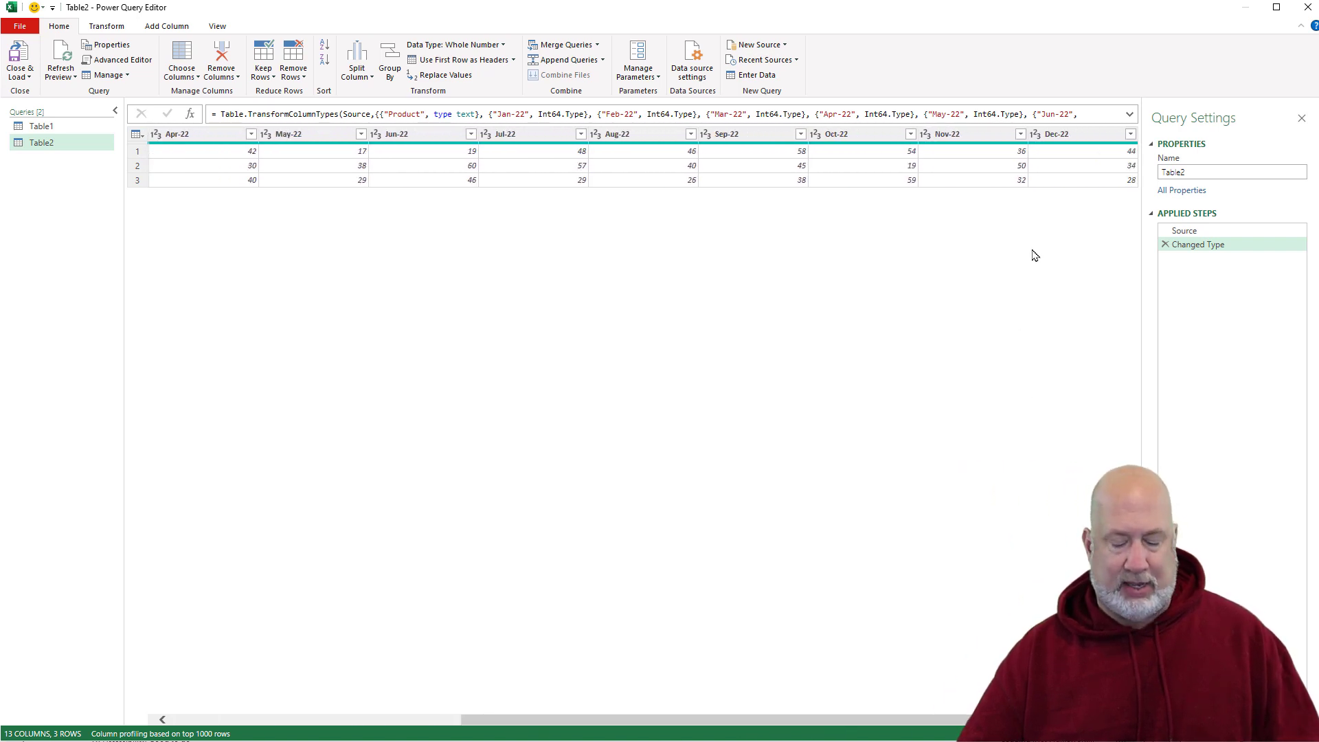
left_click(1063, 136, "shift")
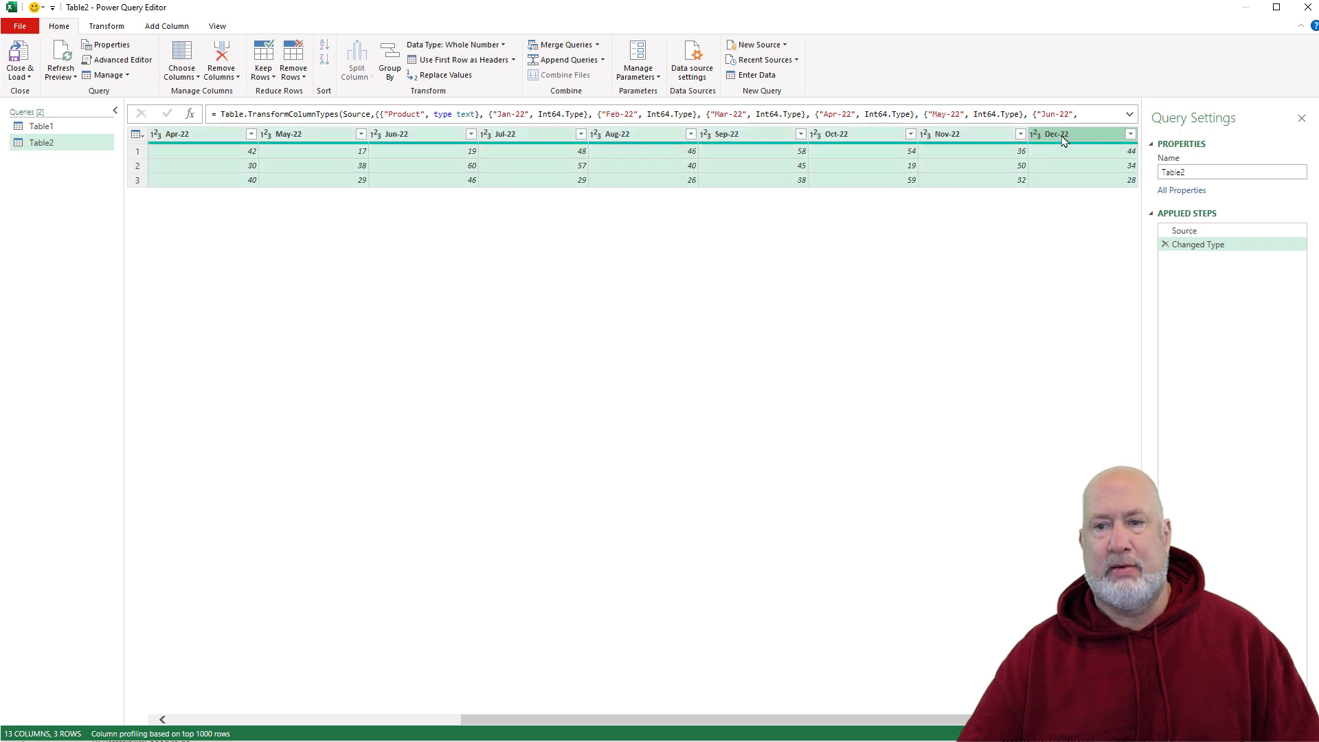
right_click(1067, 140)
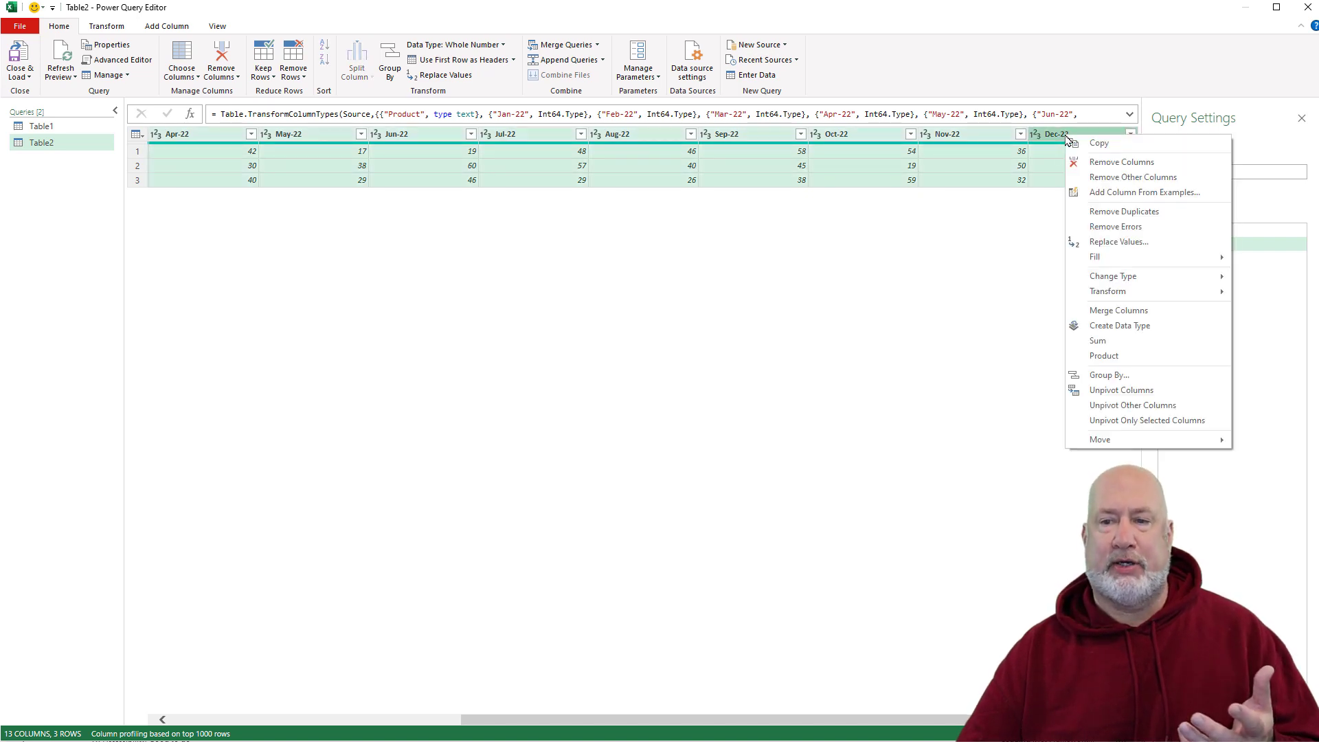
left_click(1120, 390)
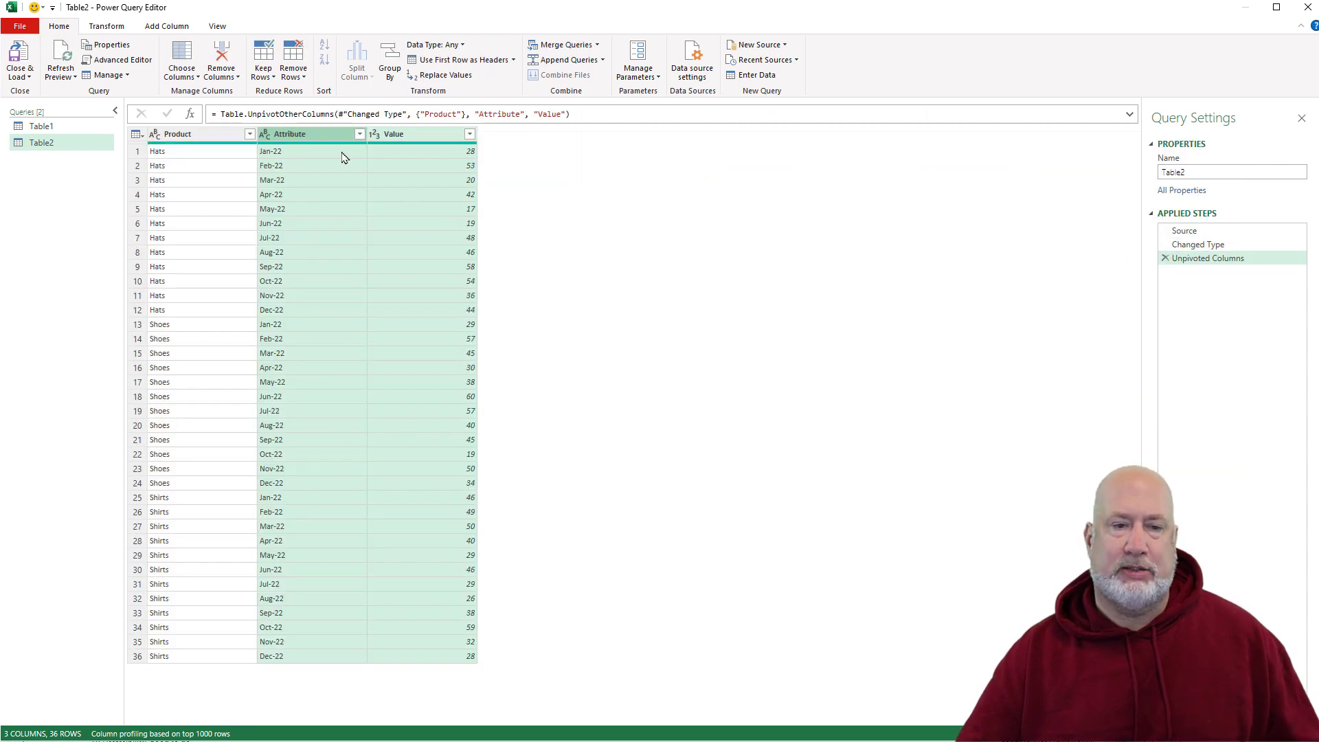
Rename the Attribute column to Month.
left_click(294, 158)
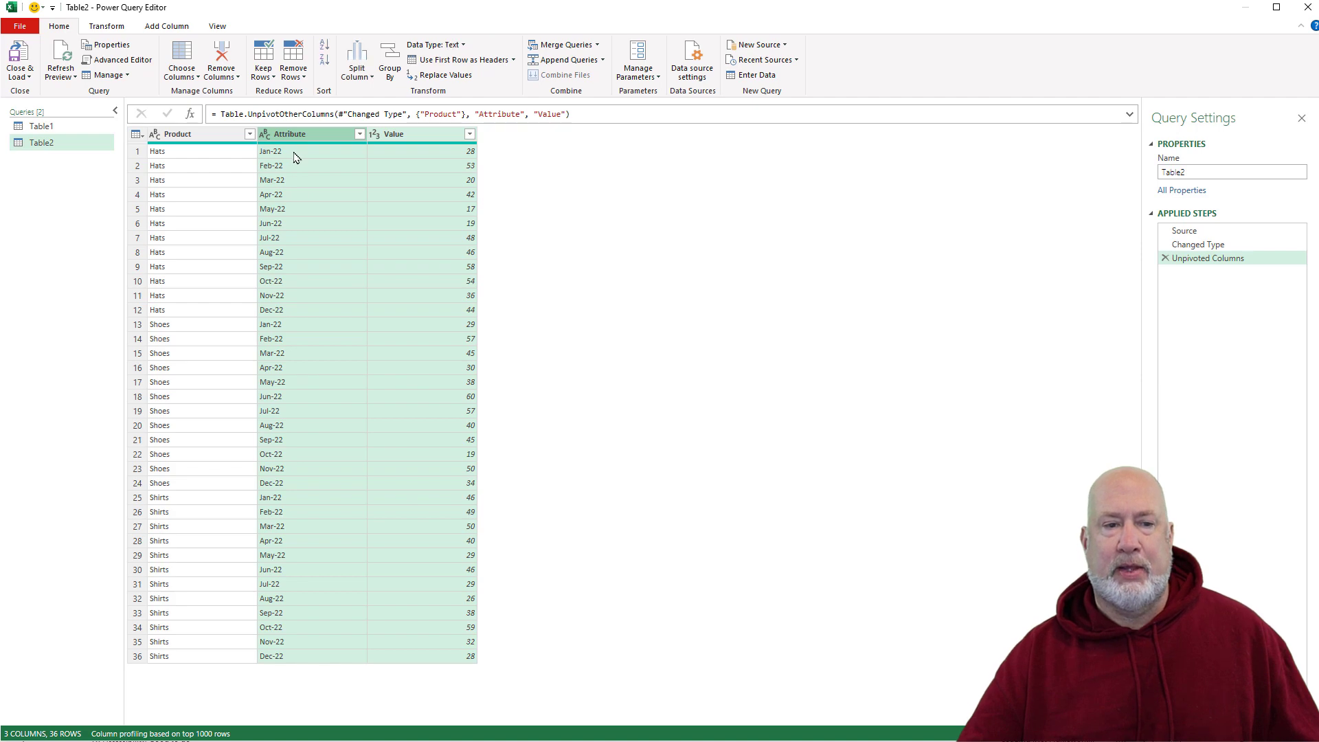
left_click(295, 153)
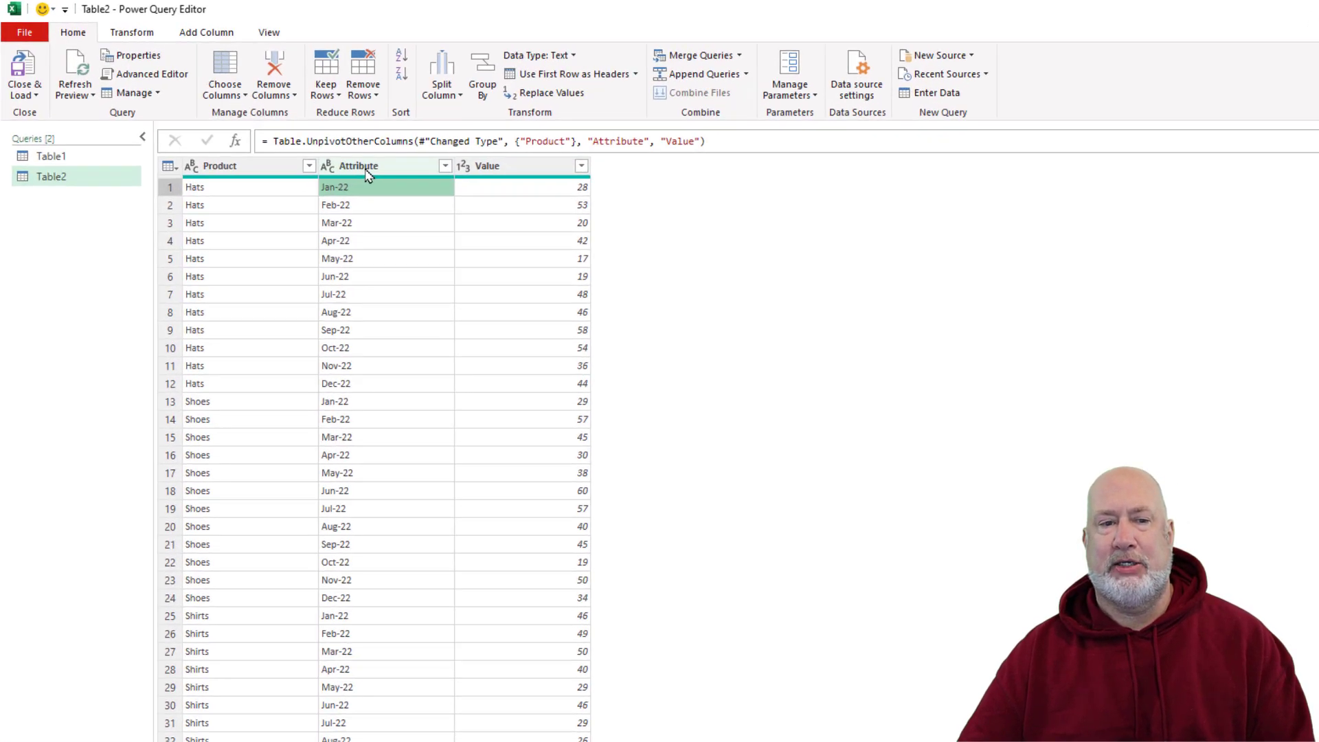
left_click(297, 140)
double_click(410, 188)
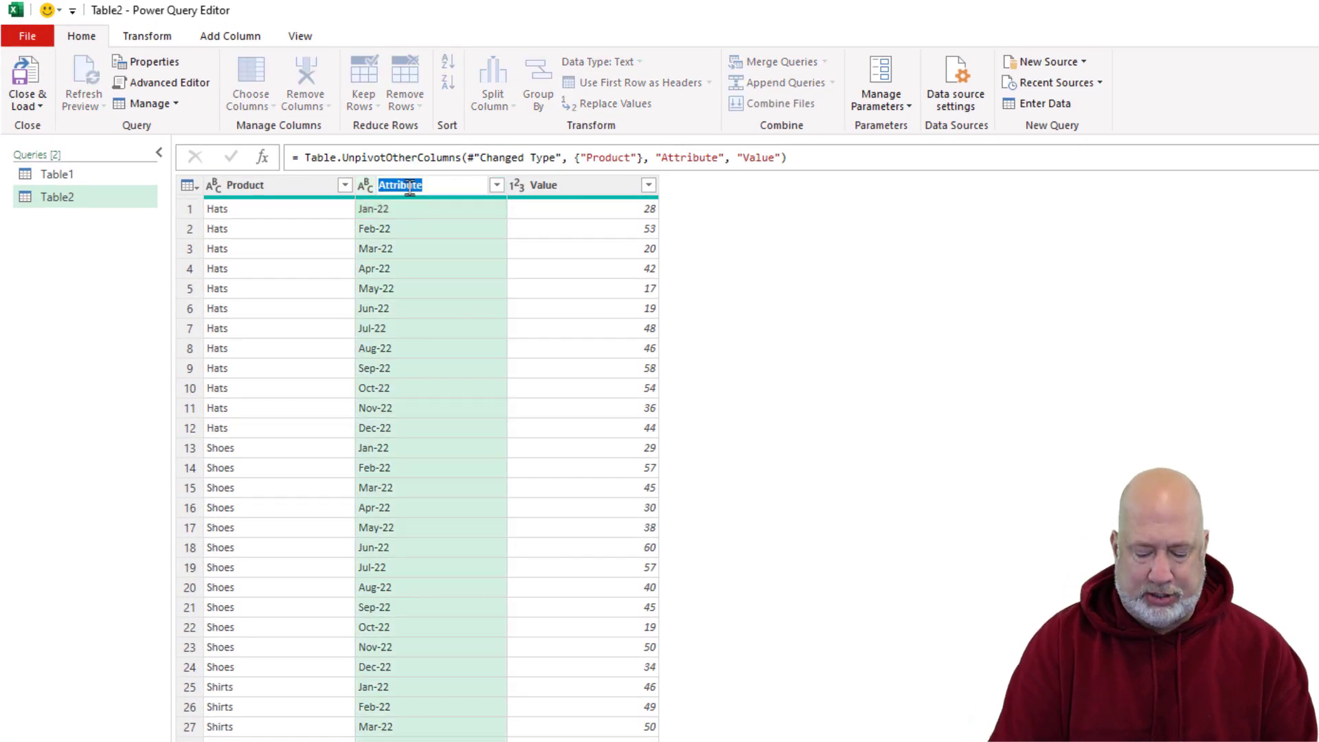
type("Month")
key("Return")
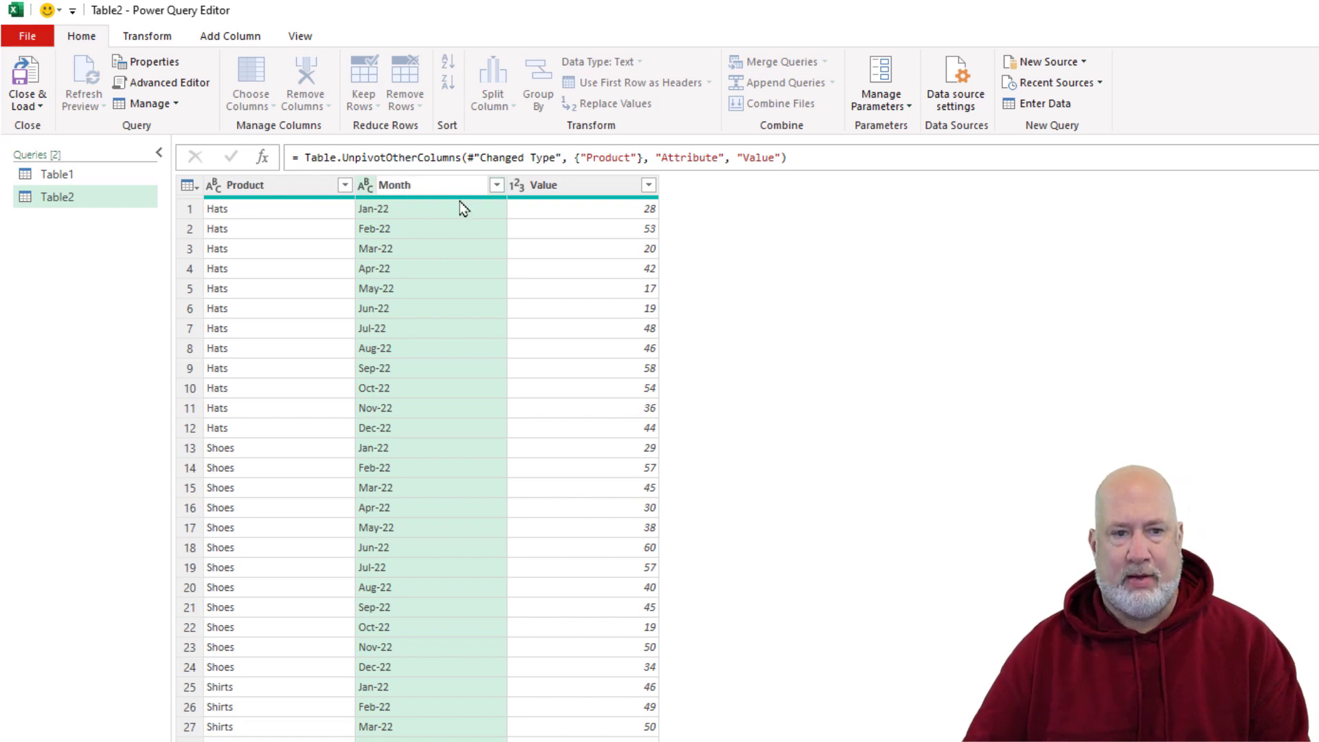
Rename the Value column to Sales.
double_click(539, 187)
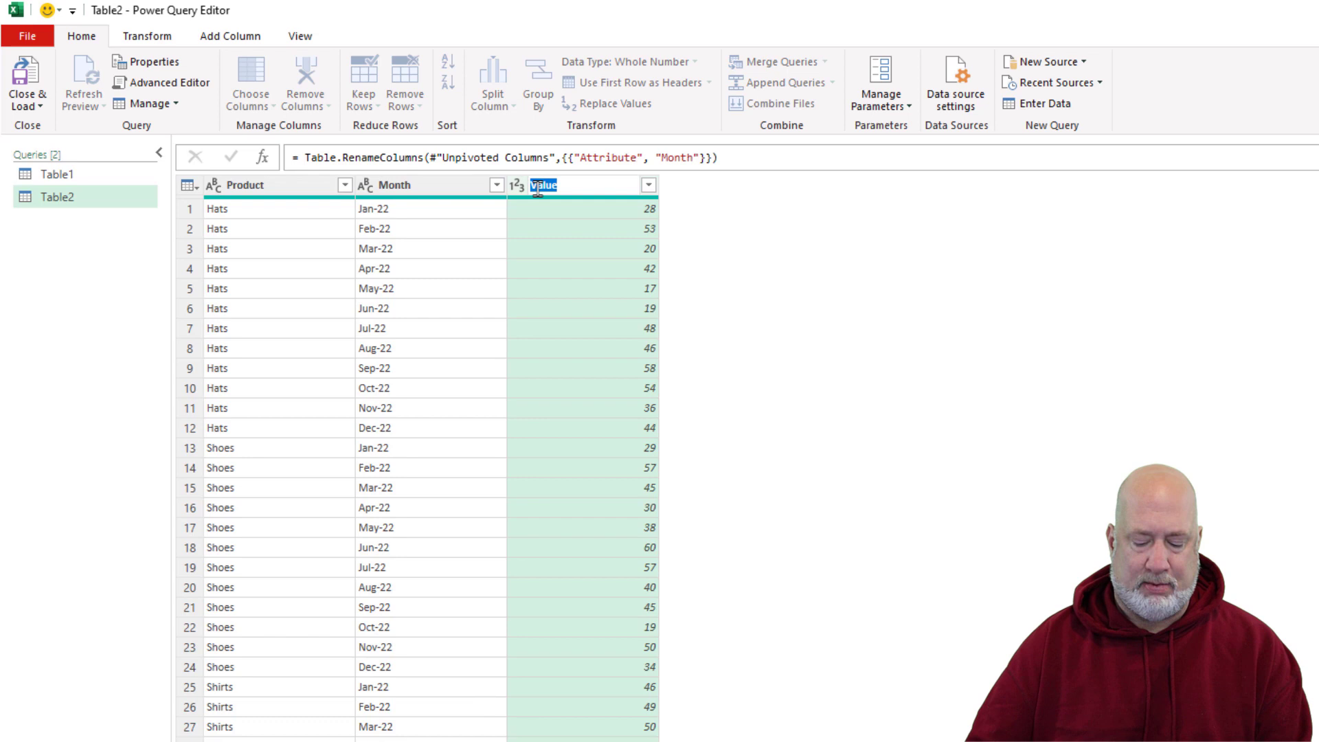
type("Sales")
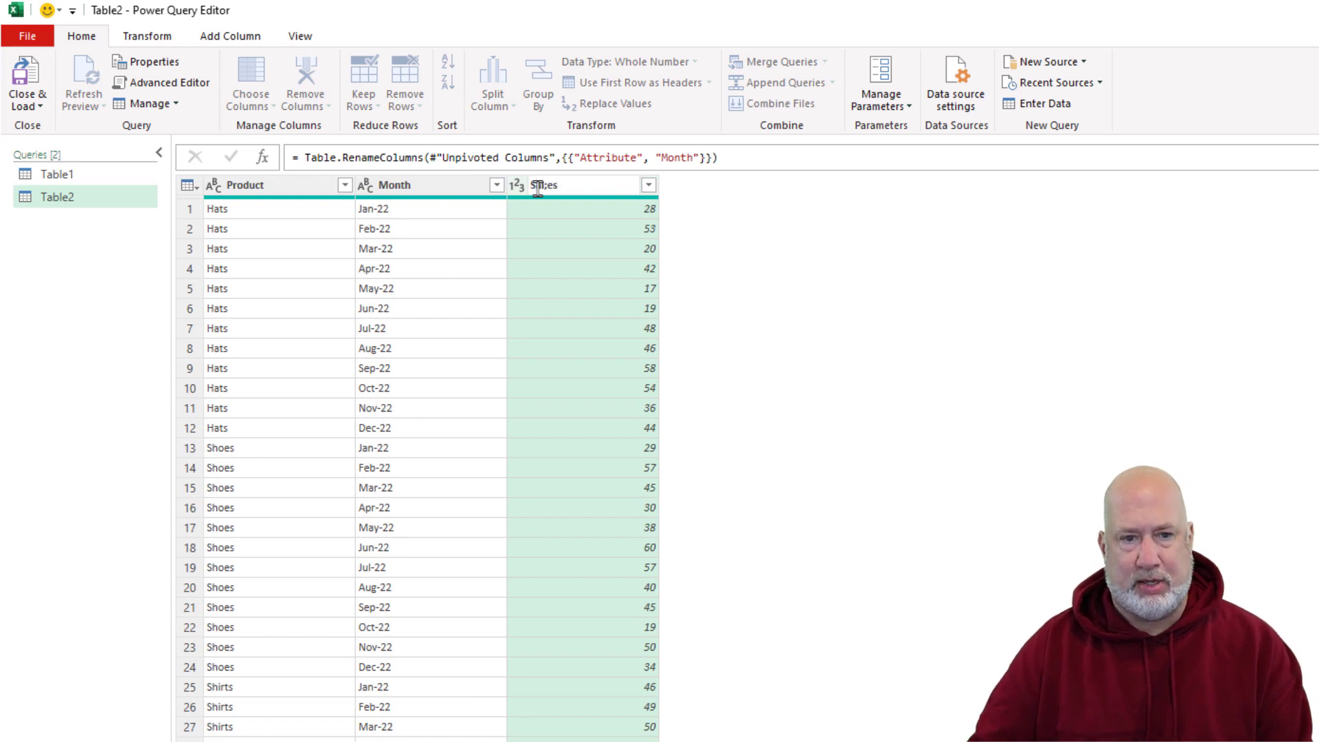
key("BackSpace")
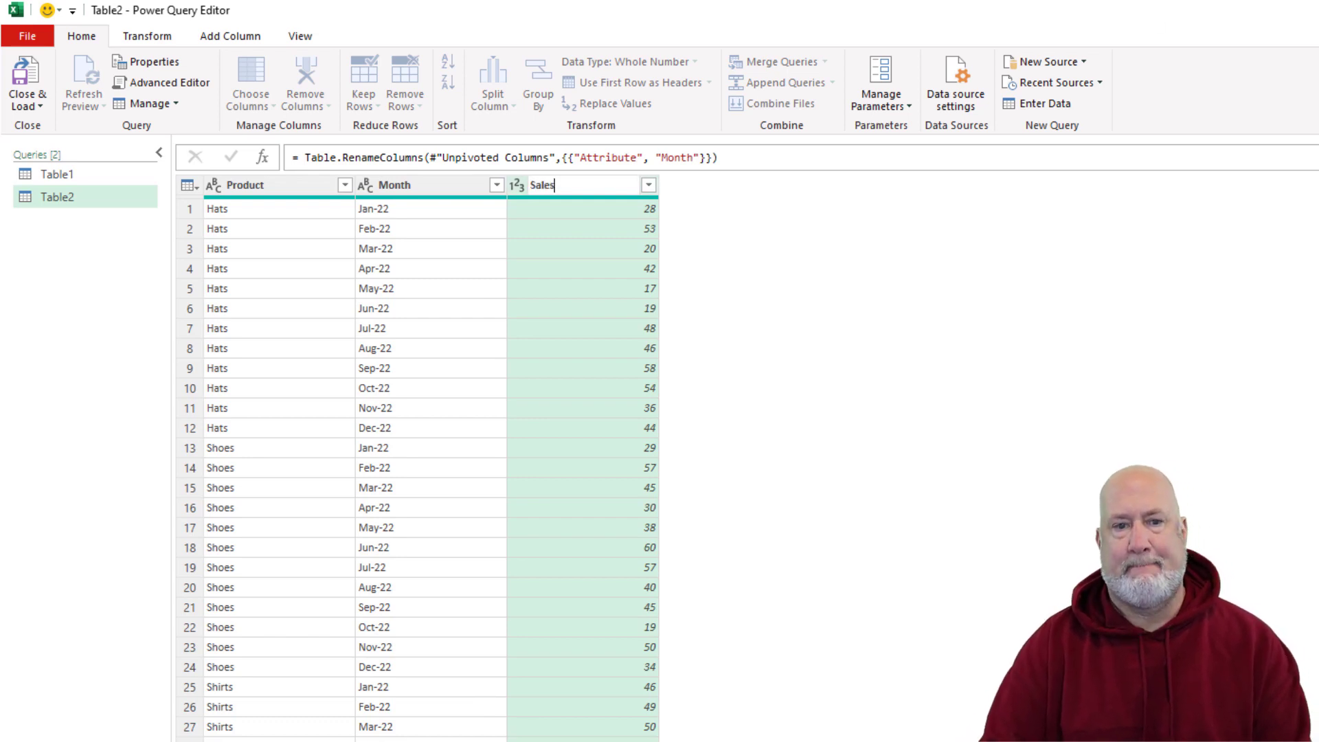
key("Return")
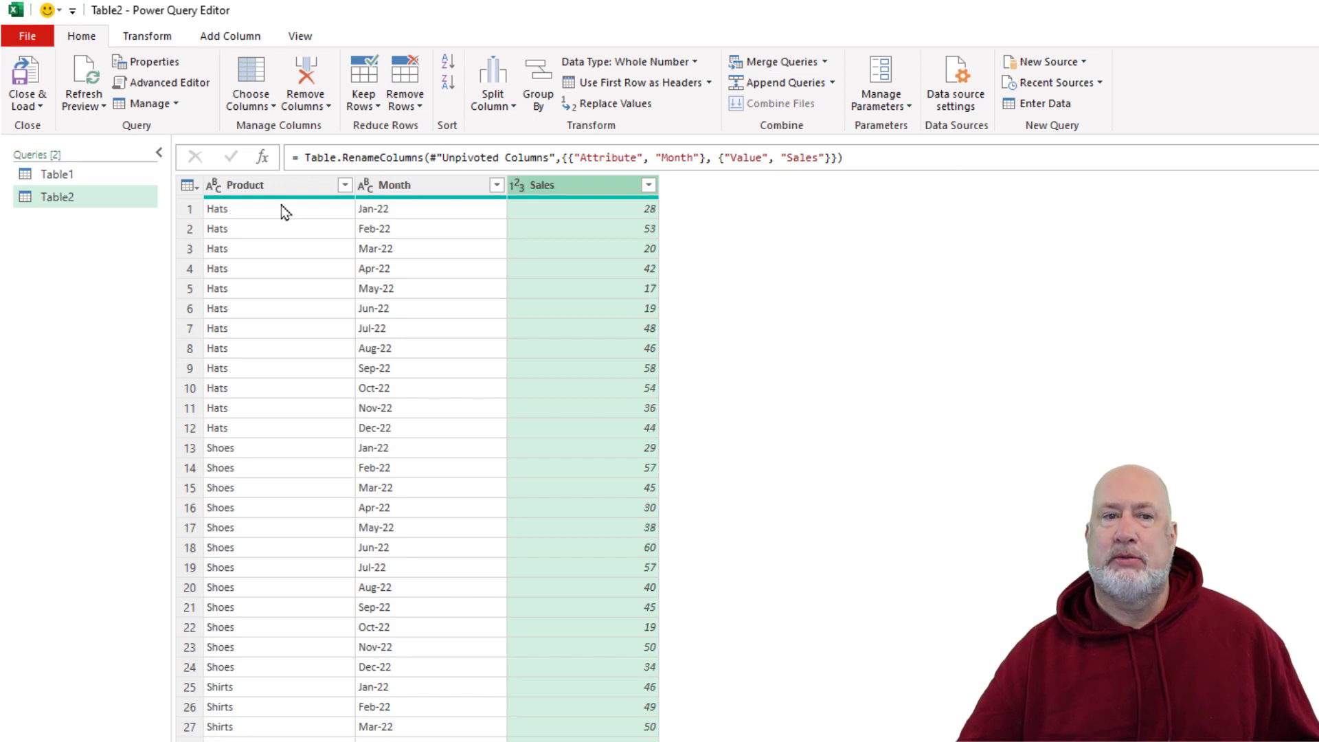
Close & Load the Table2 query as a table on a new worksheet.
left_click(38, 107)
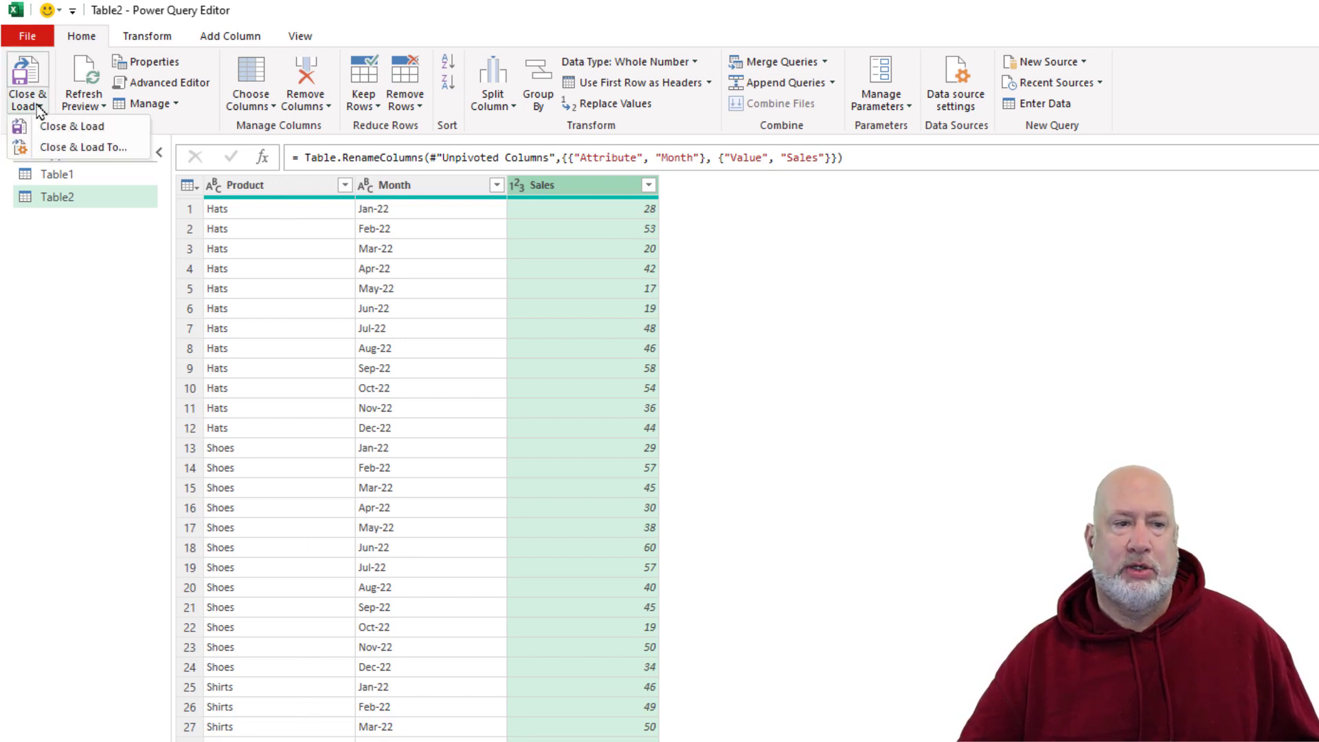
left_click(64, 151)
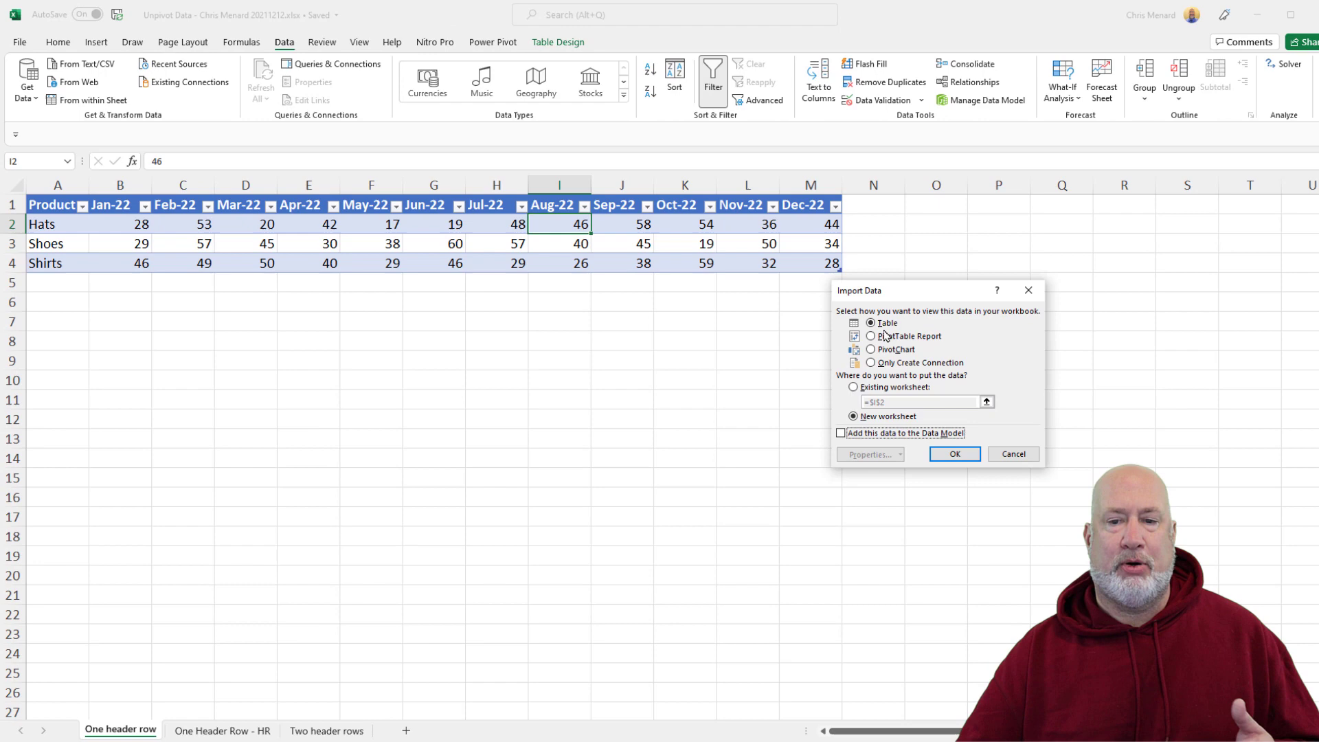
left_click(947, 452)
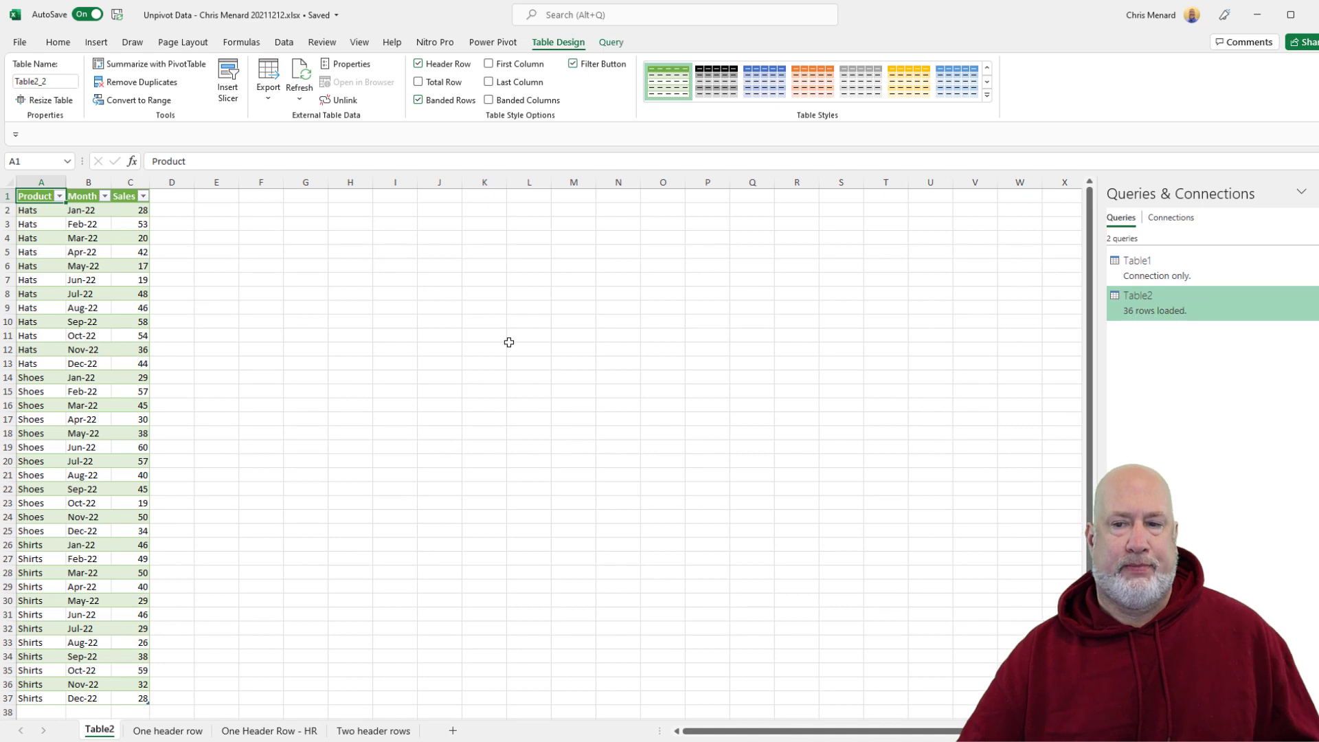
Widen columns B and C (Month, Sales) and go to the 'Two header rows' sheet.
left_click(90, 252)
left_click_drag(105, 181, 180, 186)
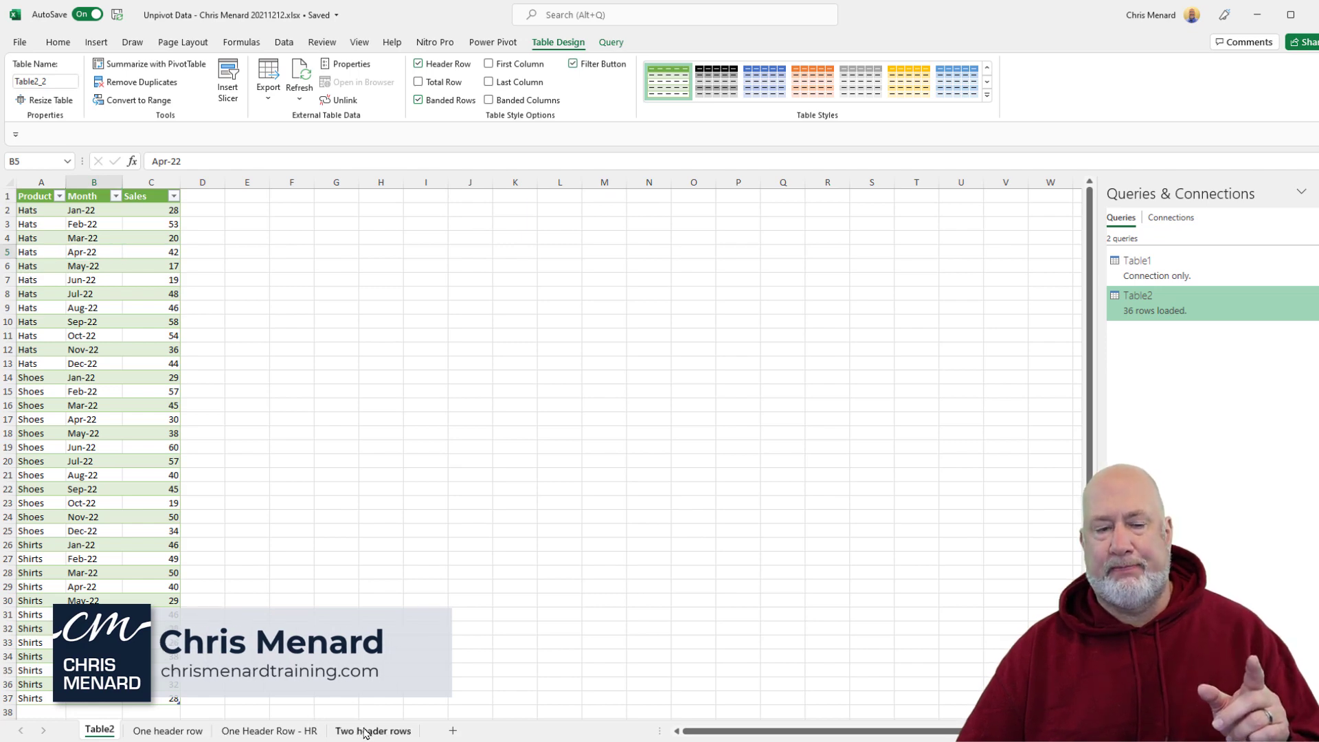
left_click(364, 733)
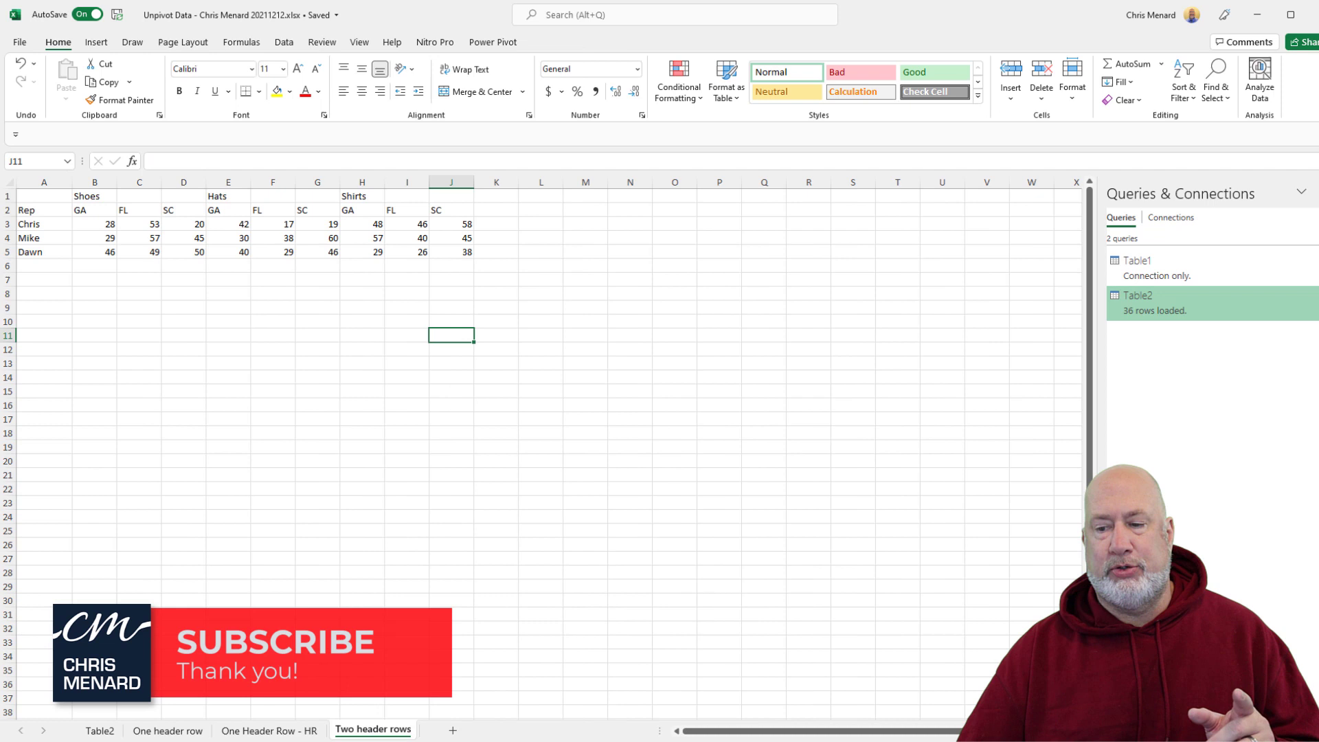